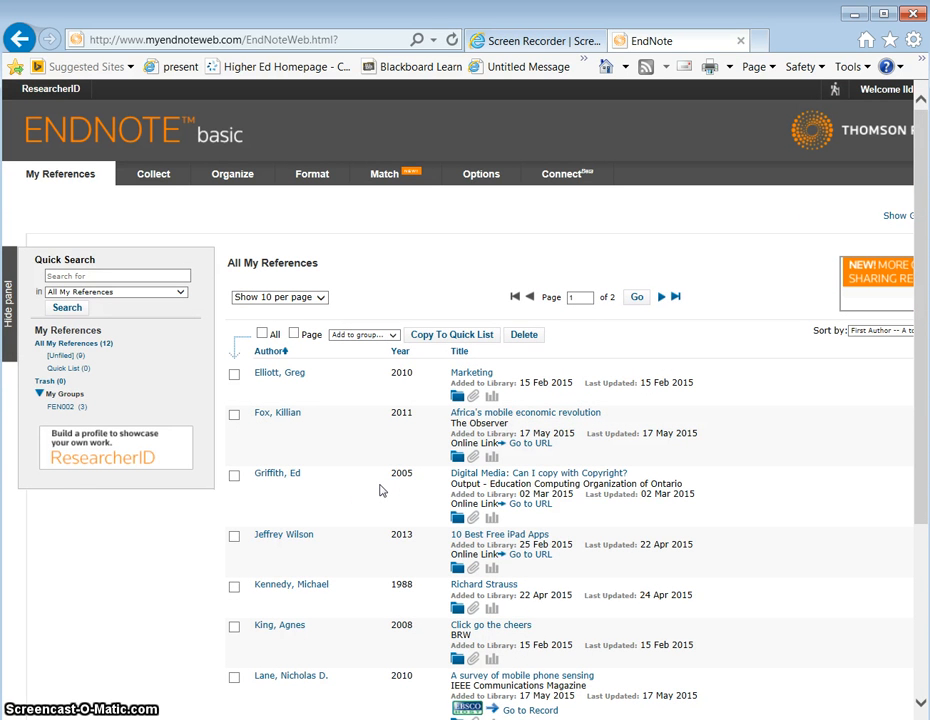
Create a new reference group named FDL under Manage My Groups.
mouse_move(253, 170)
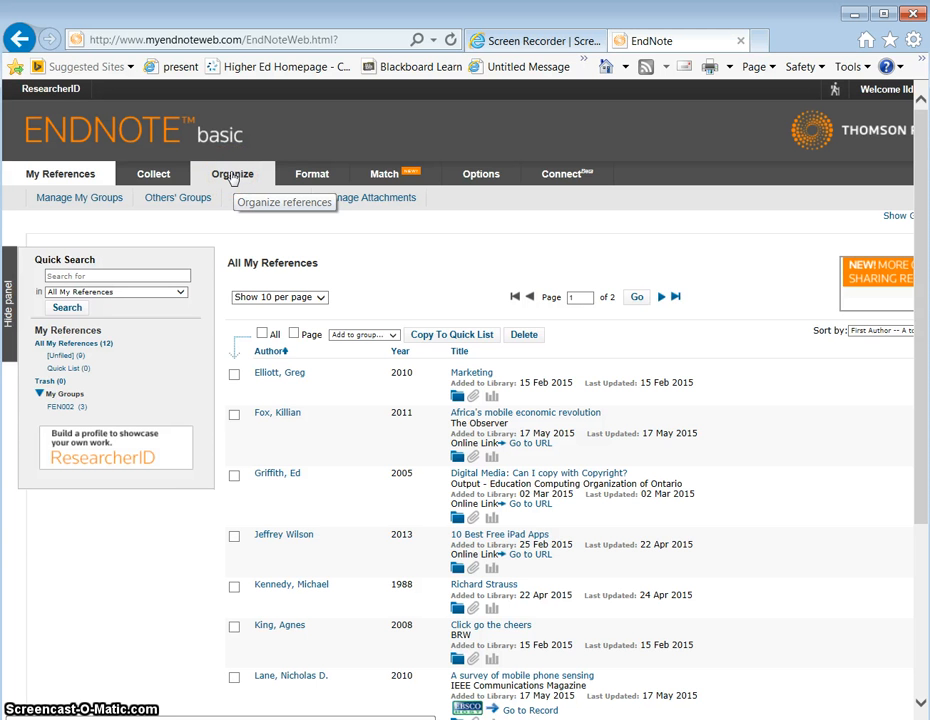
click(79, 200)
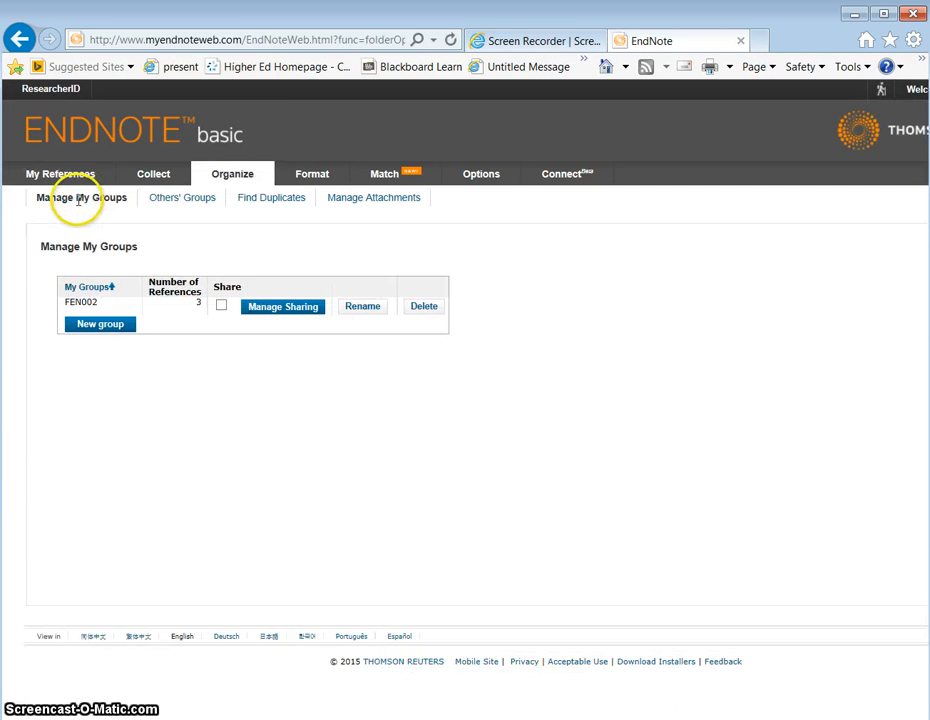
click(84, 328)
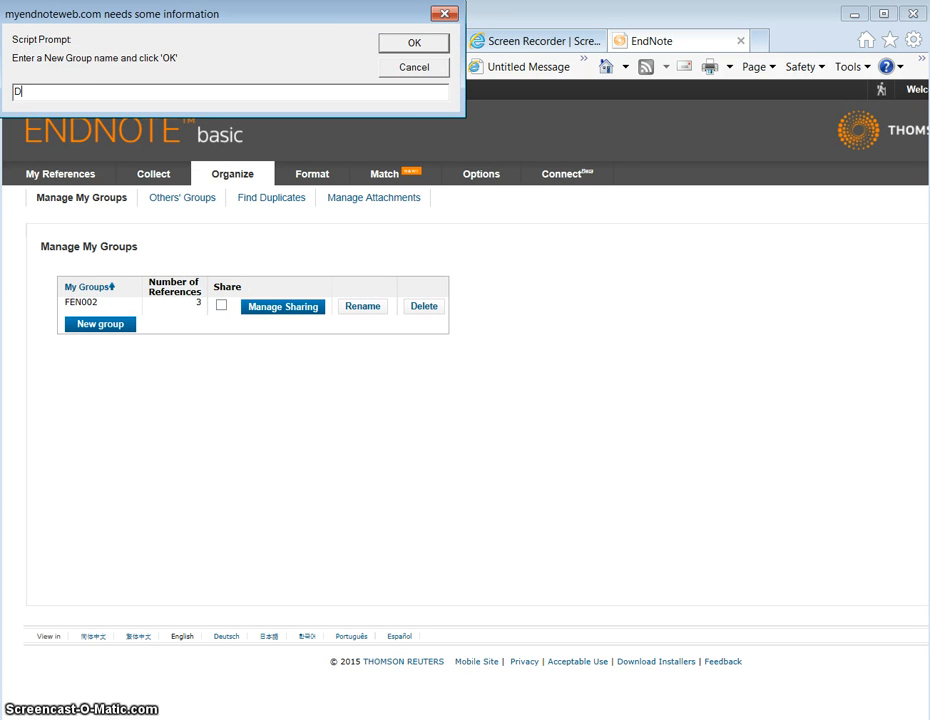
click(395, 48)
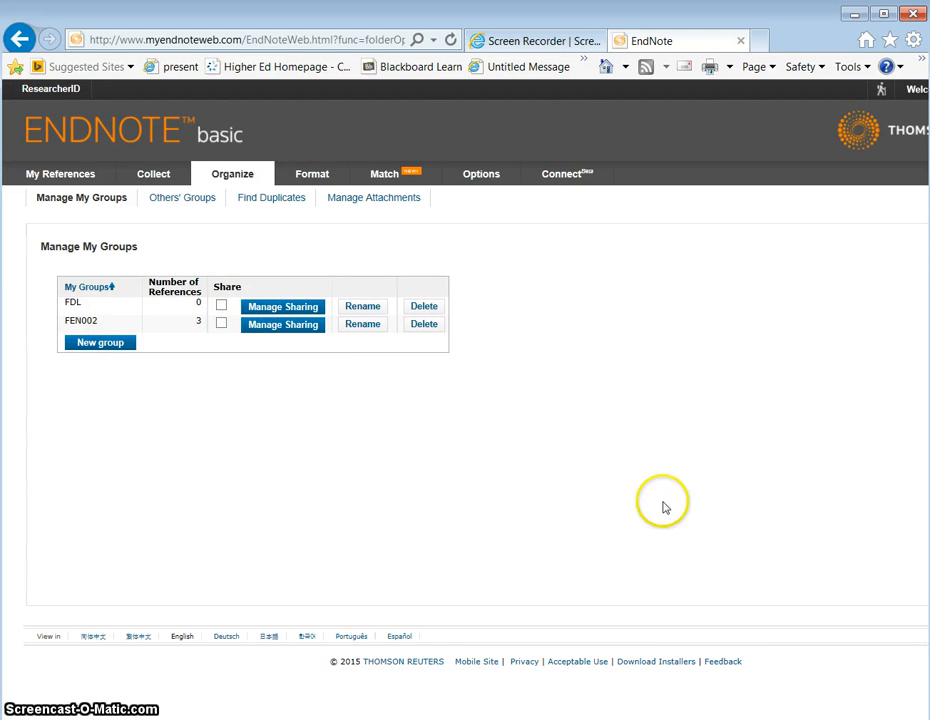
Start a new reference and set its reference type to Magazine Article.
mouse_move(137, 182)
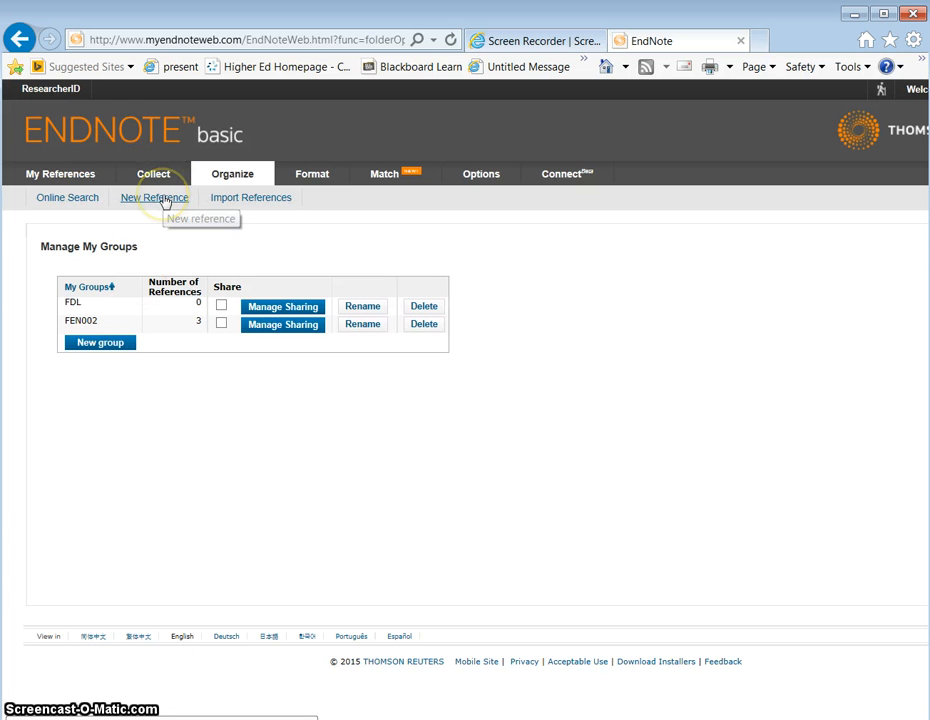
click(166, 202)
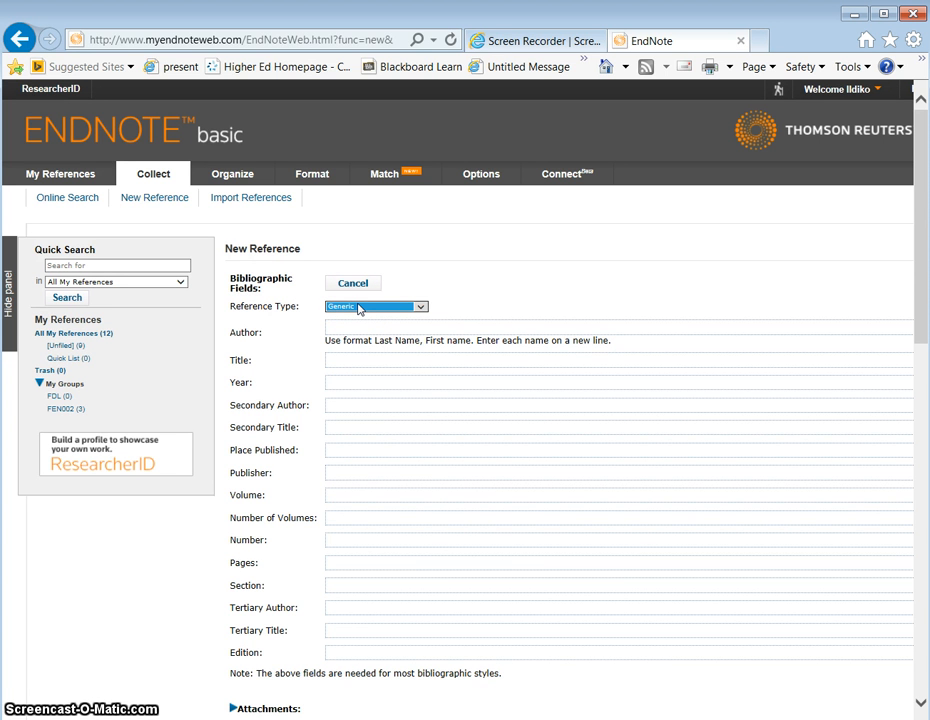
click(390, 309)
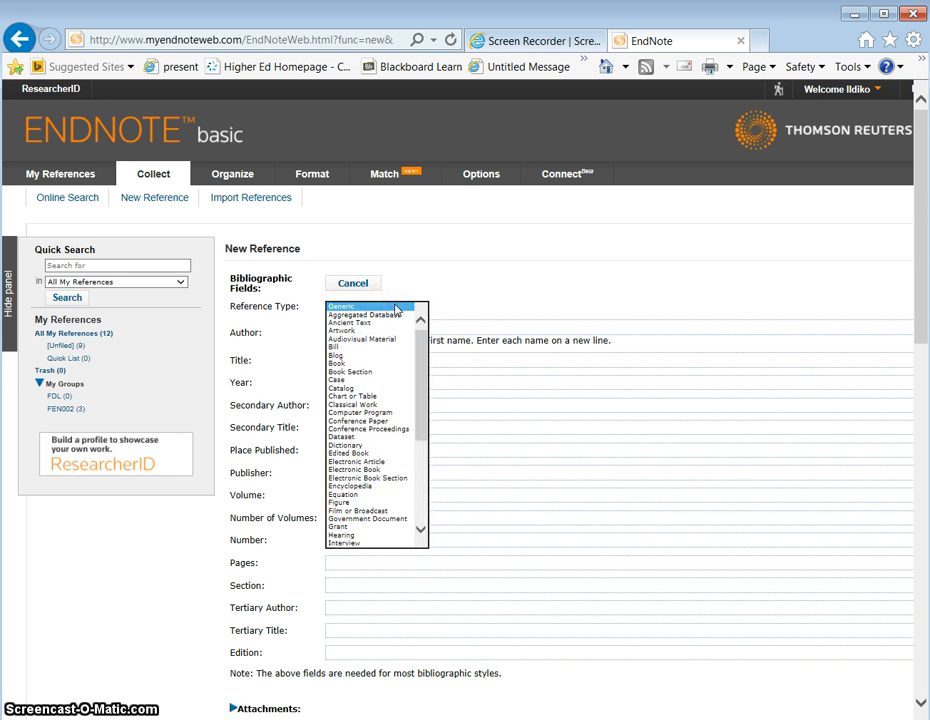
drag(420, 336, 414, 430)
click(355, 396)
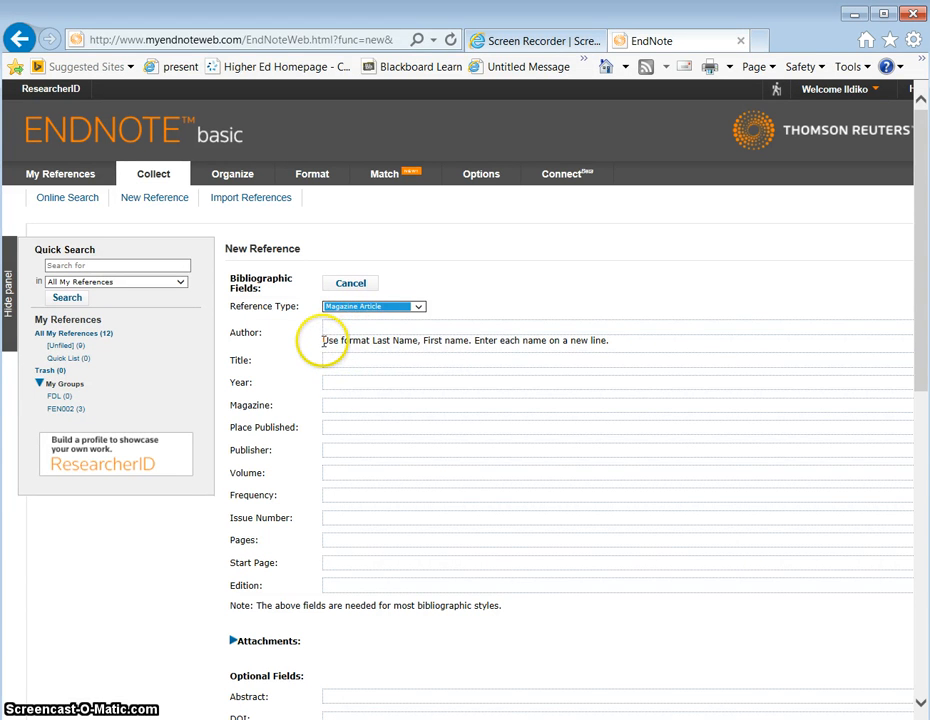
Review the author name format hint on the form and the author byline in the Guardian migration article.
drag(372, 341, 445, 341)
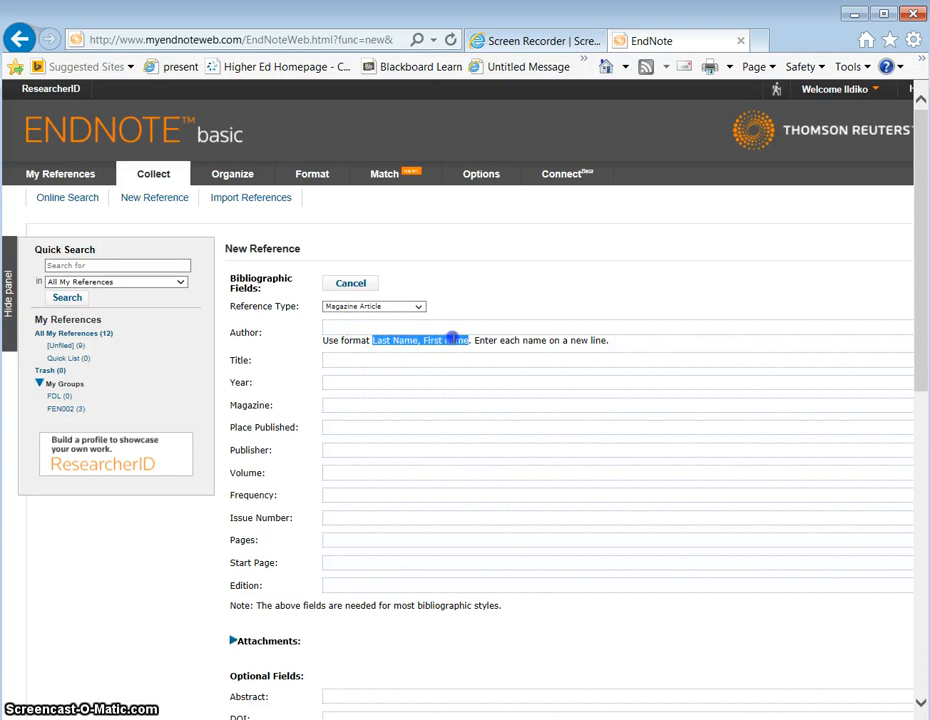
click(373, 340)
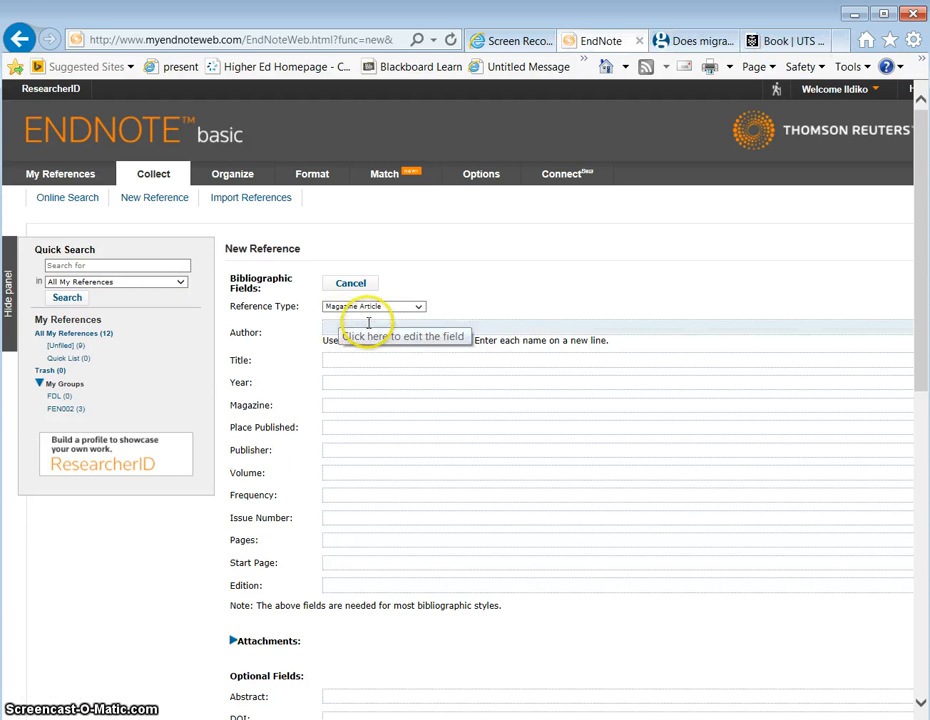
click(682, 41)
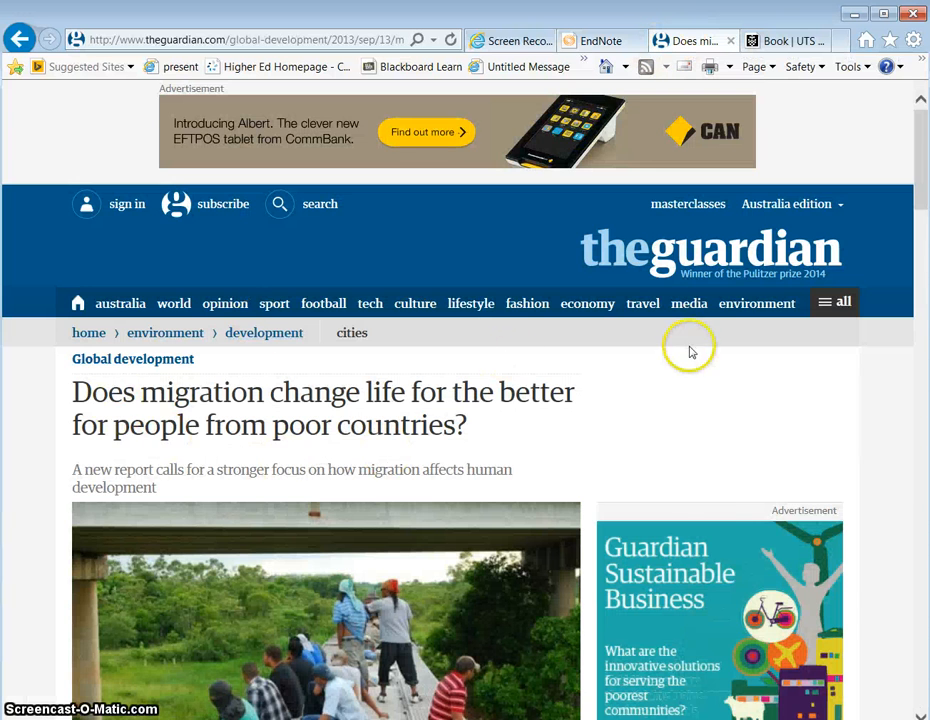
scroll(627, 347, down, 4)
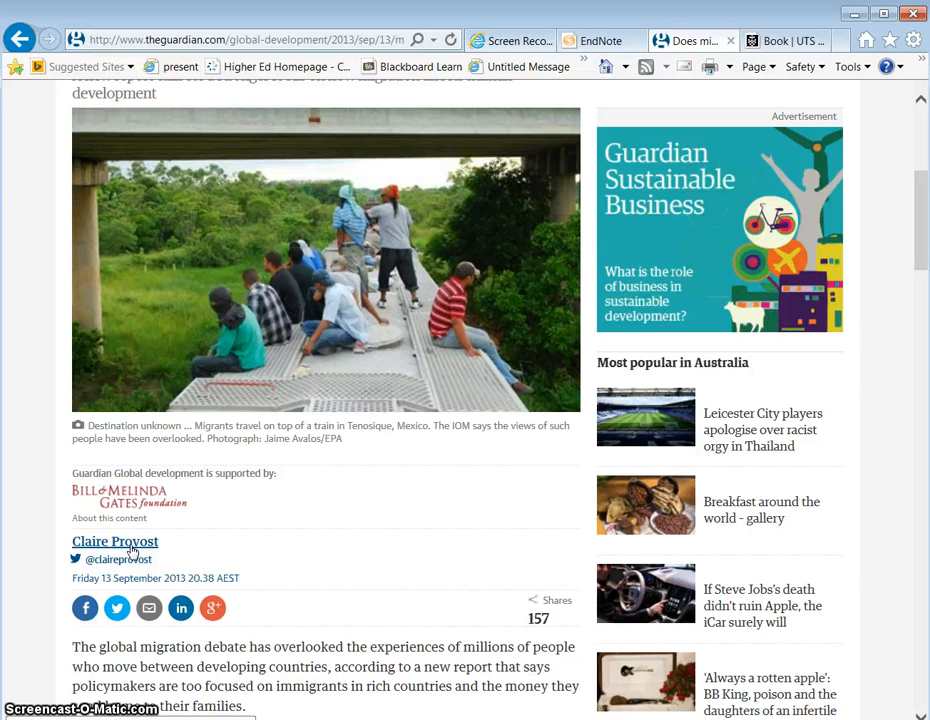
click(594, 41)
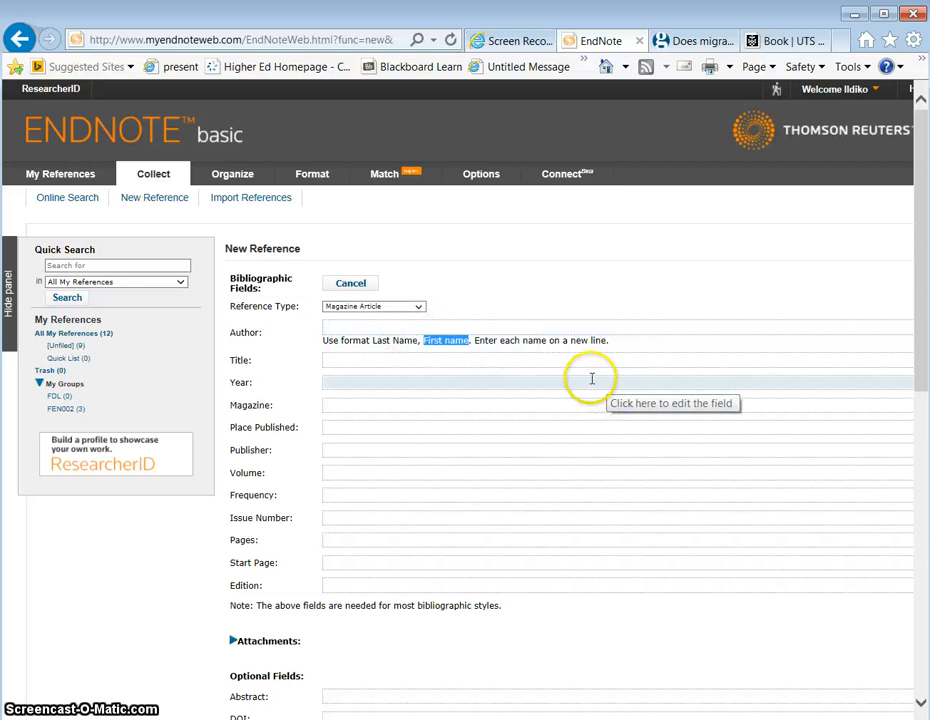
Examine how authors' names are written in the book examples of the Harvard UTS referencing guide.
click(777, 42)
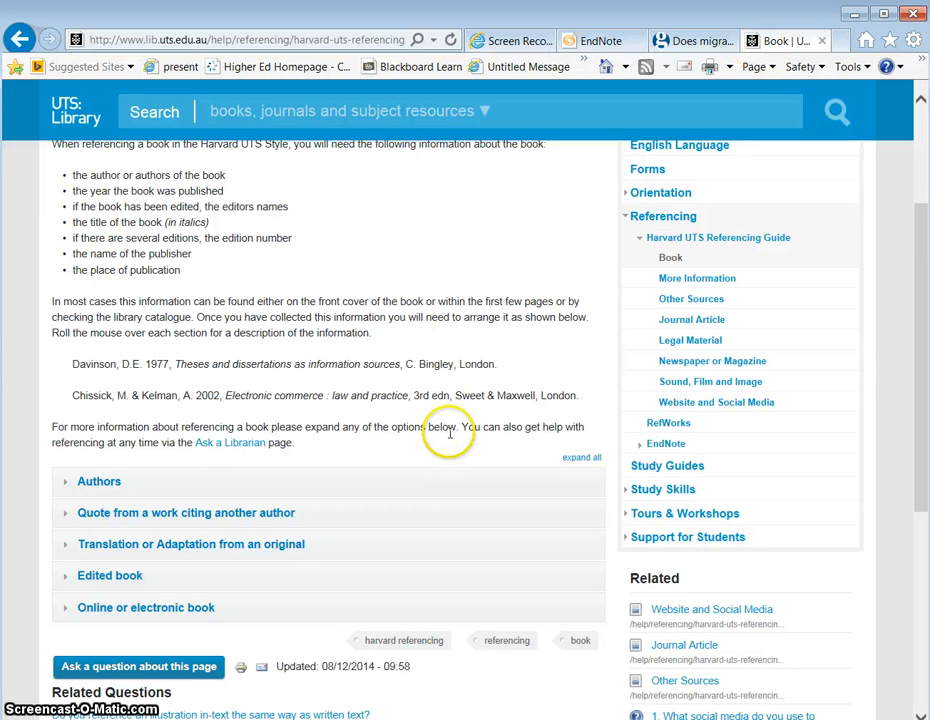
mouse_move(74, 401)
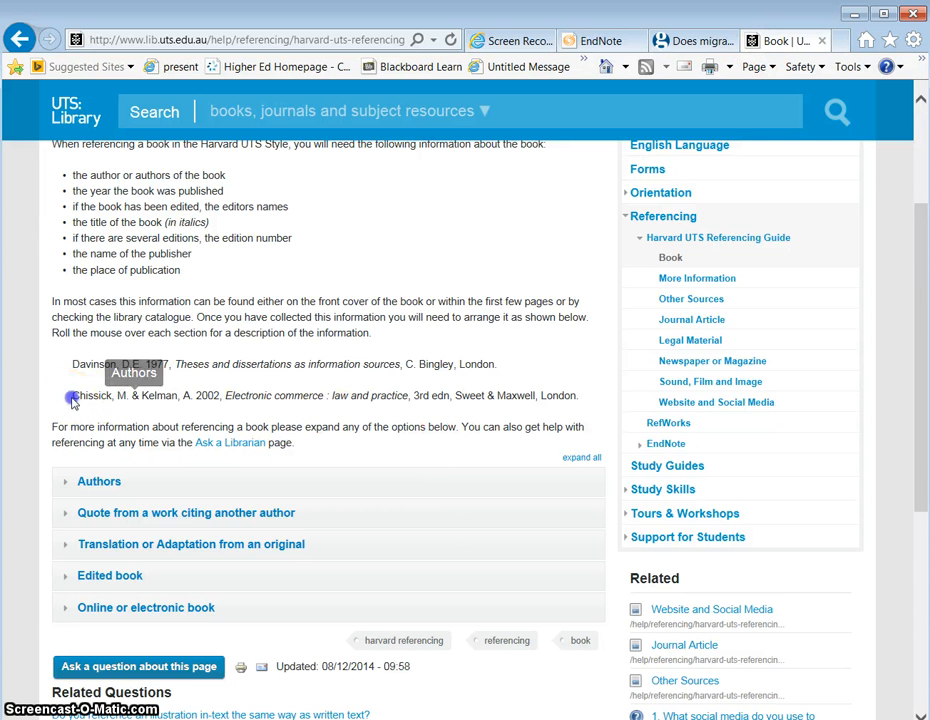
drag(73, 400, 567, 394)
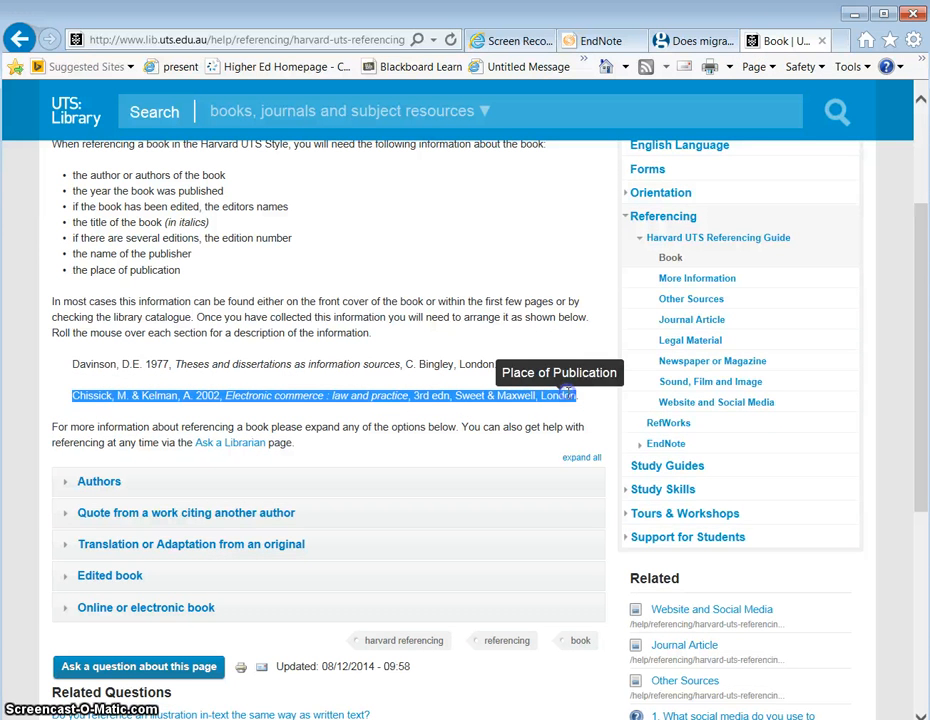
click(102, 409)
mouse_move(91, 364)
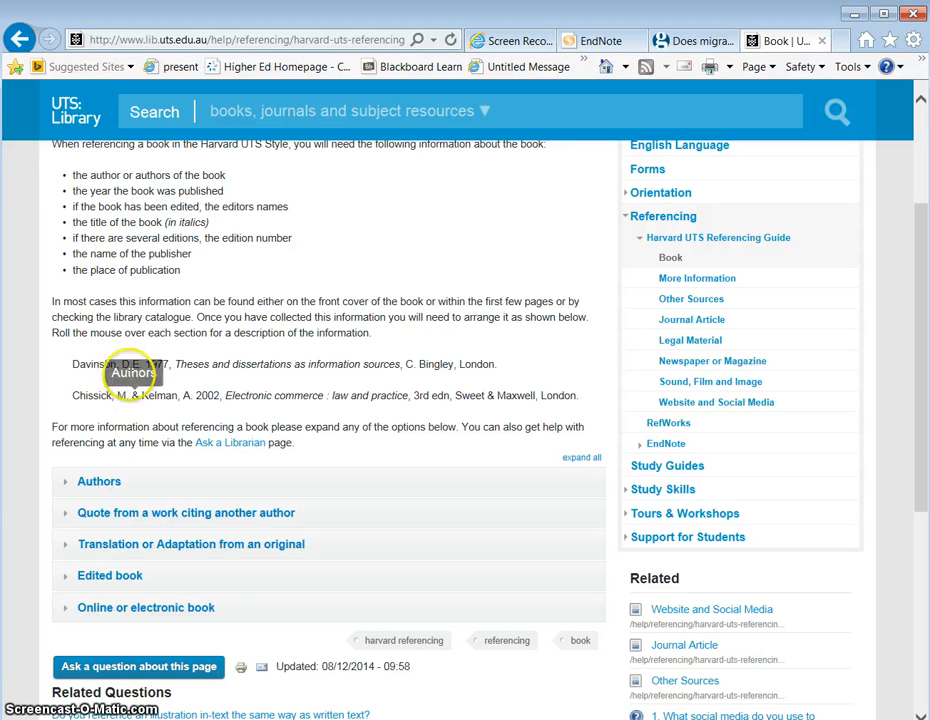
double_click(127, 364)
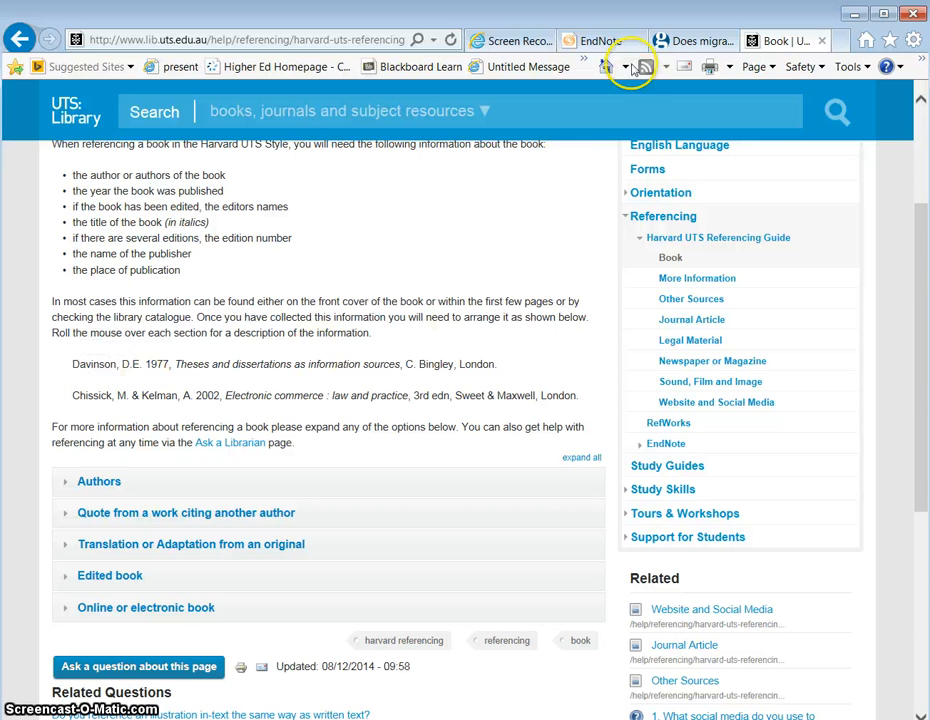
Return to the EndNote reference form and enter the article author's name as last name, first name.
click(600, 41)
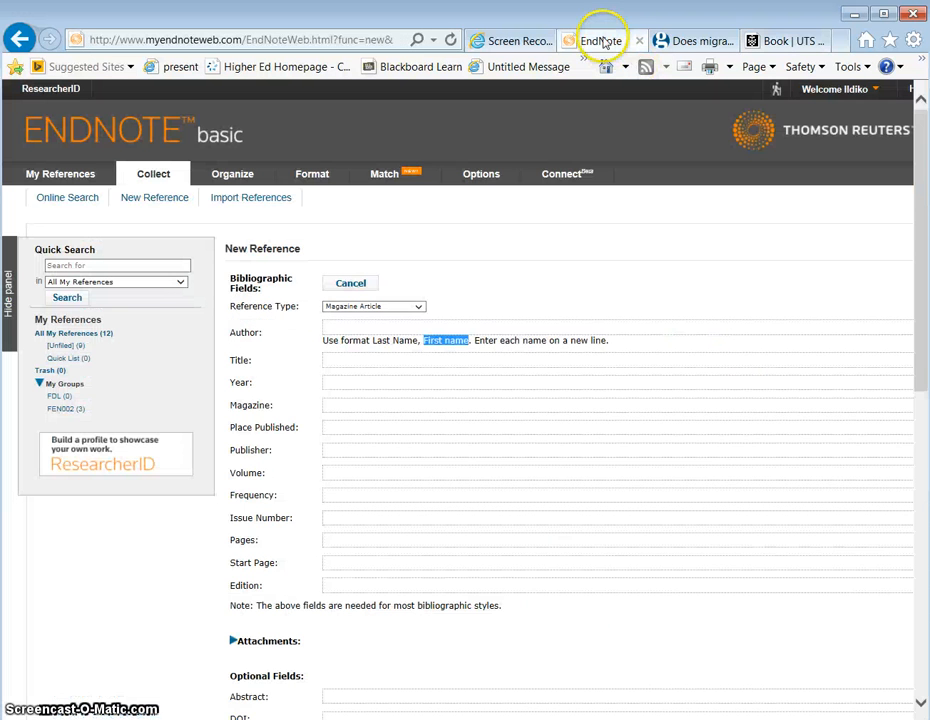
click(361, 323)
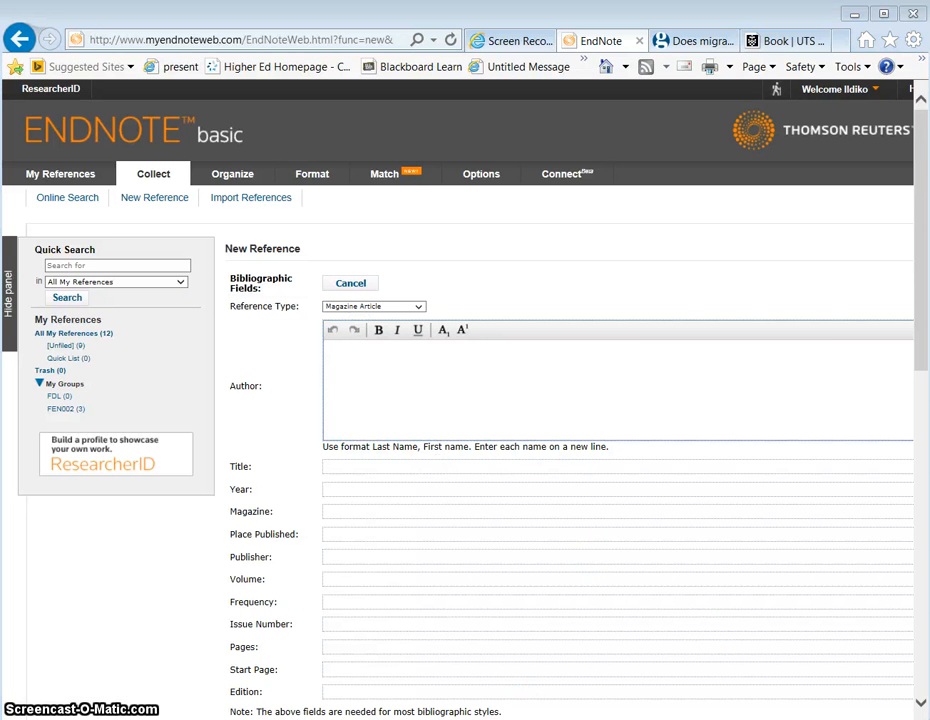
click(536, 403)
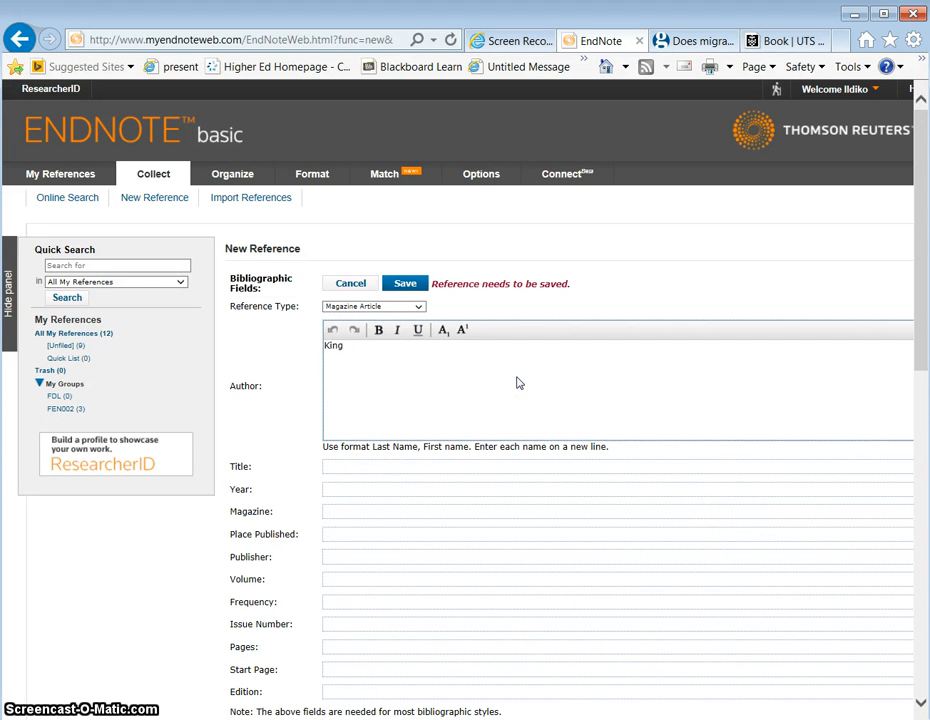
text(King, Agnes)
click(363, 467)
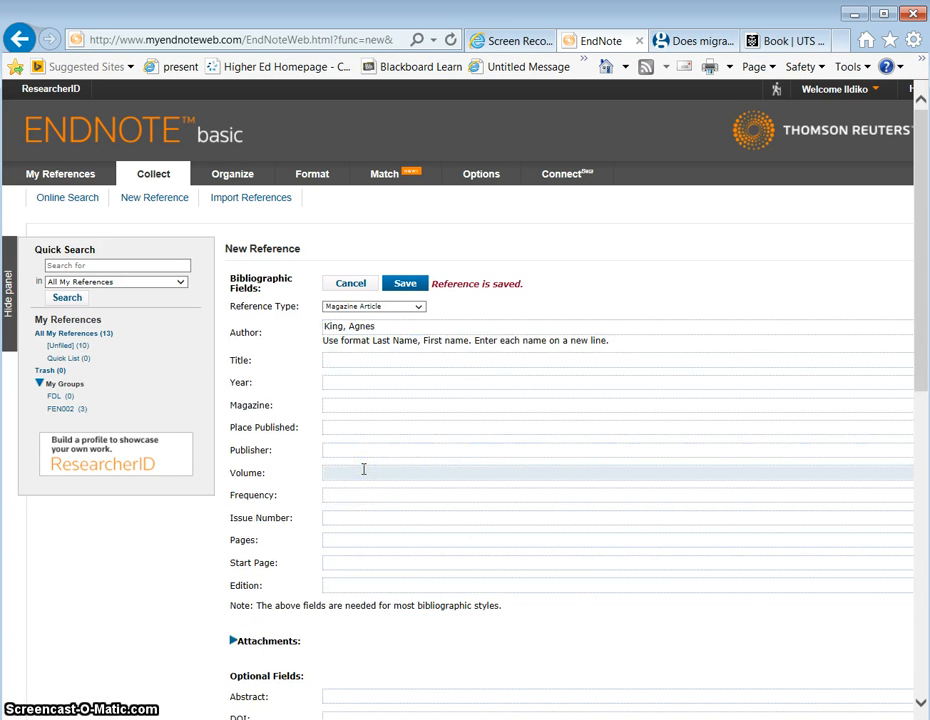
Enter the article title "Click go the cheers" and the year 2008.
click(347, 361)
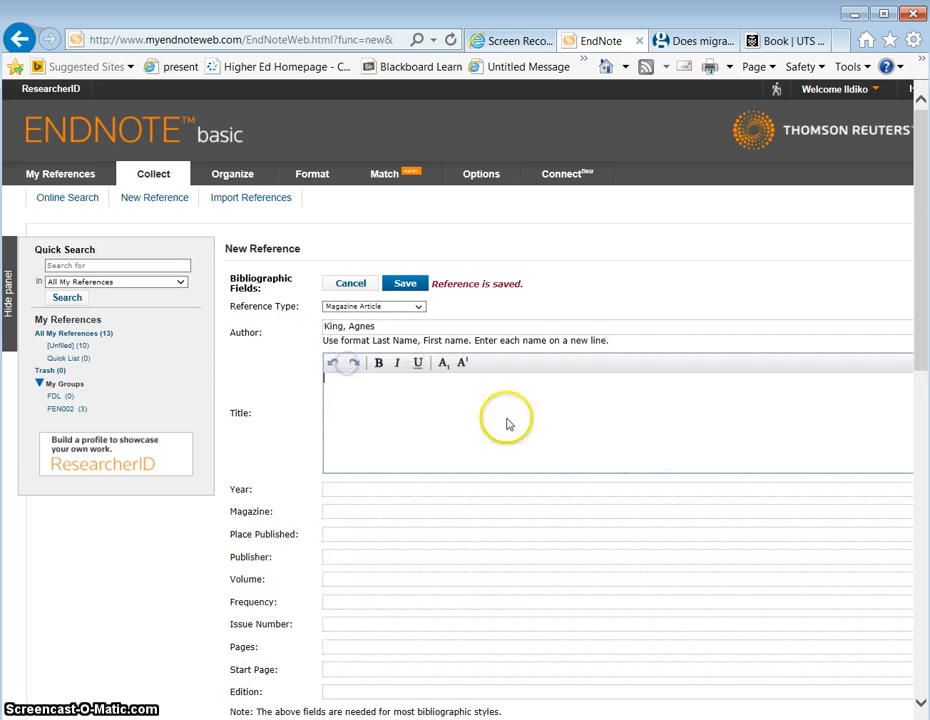
text(Click go the cheers)
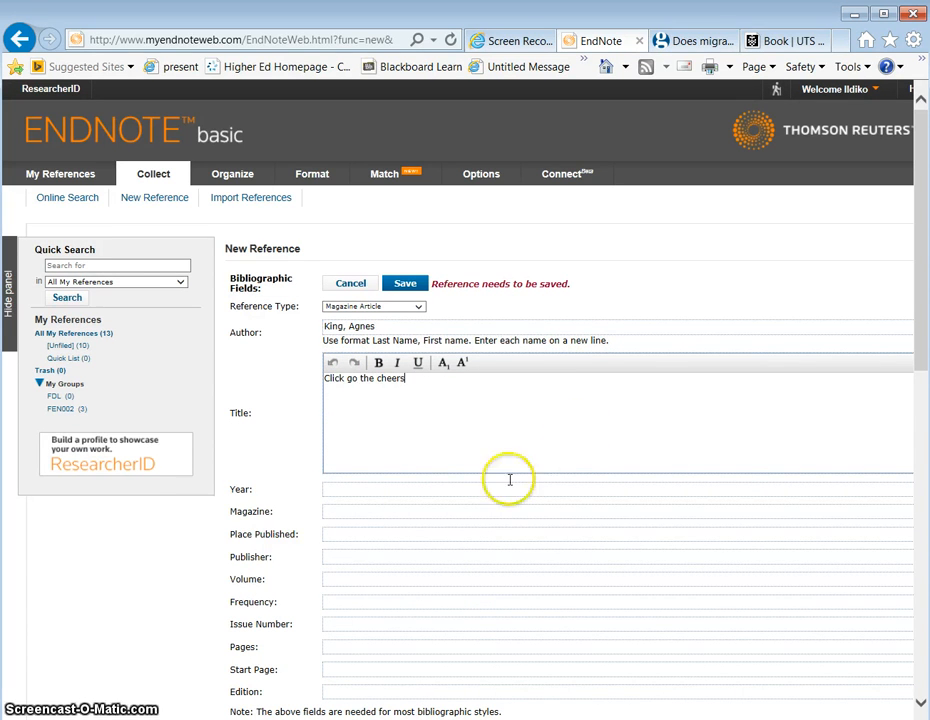
click(357, 490)
click(365, 381)
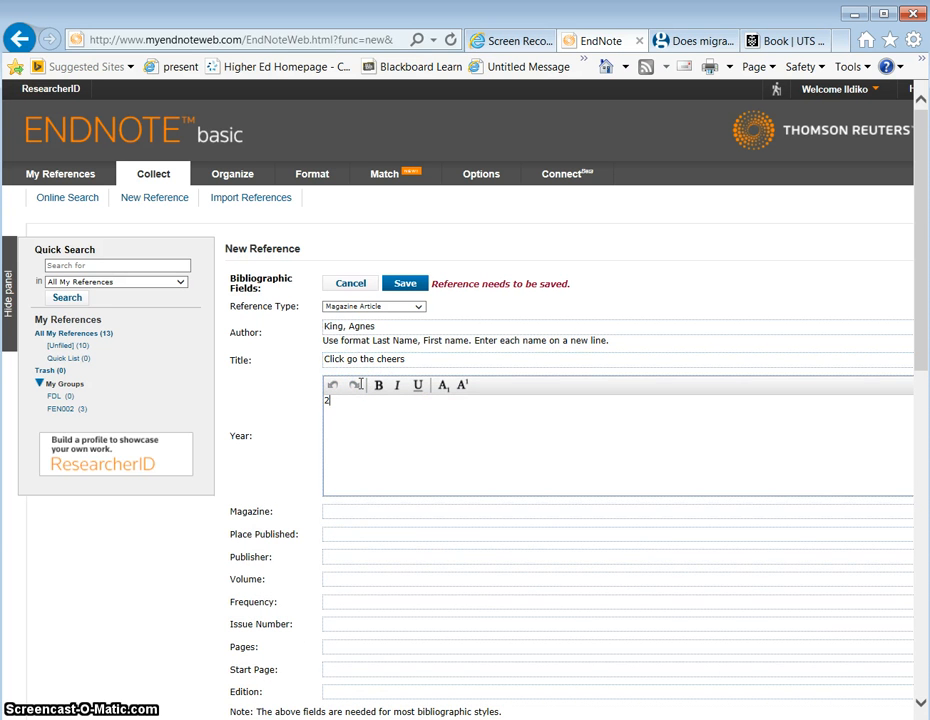
Enter BRW as the magazine and Fairfax Media as the publisher.
click(343, 509)
click(333, 405)
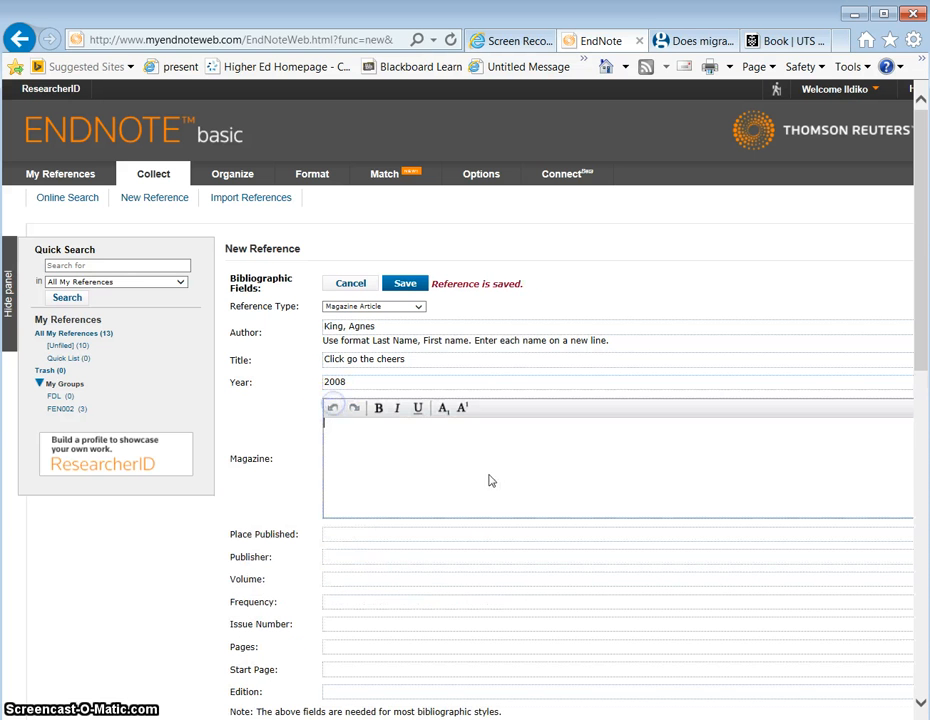
text(BRW)
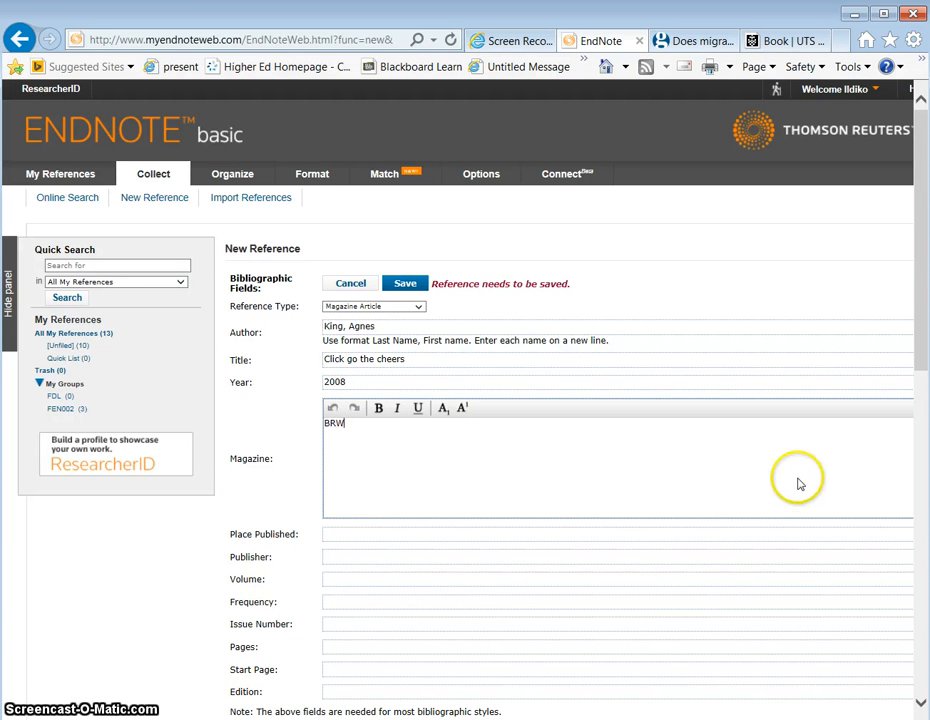
click(357, 554)
click(342, 451)
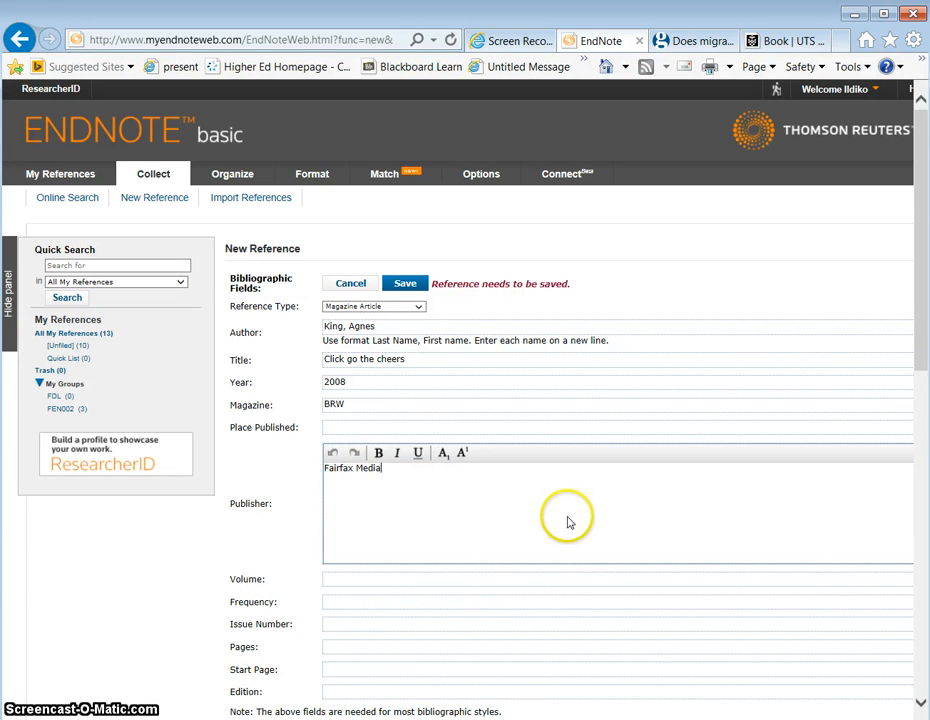
Fill in the volume as "Vol. 30" and the frequency as "Weekly".
click(345, 577)
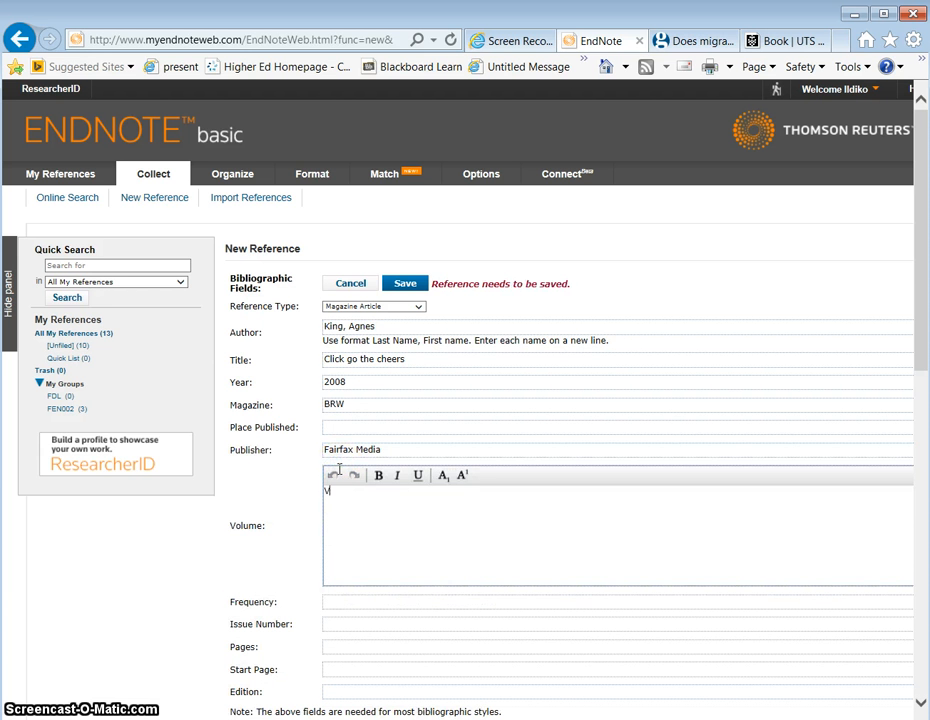
text(30)
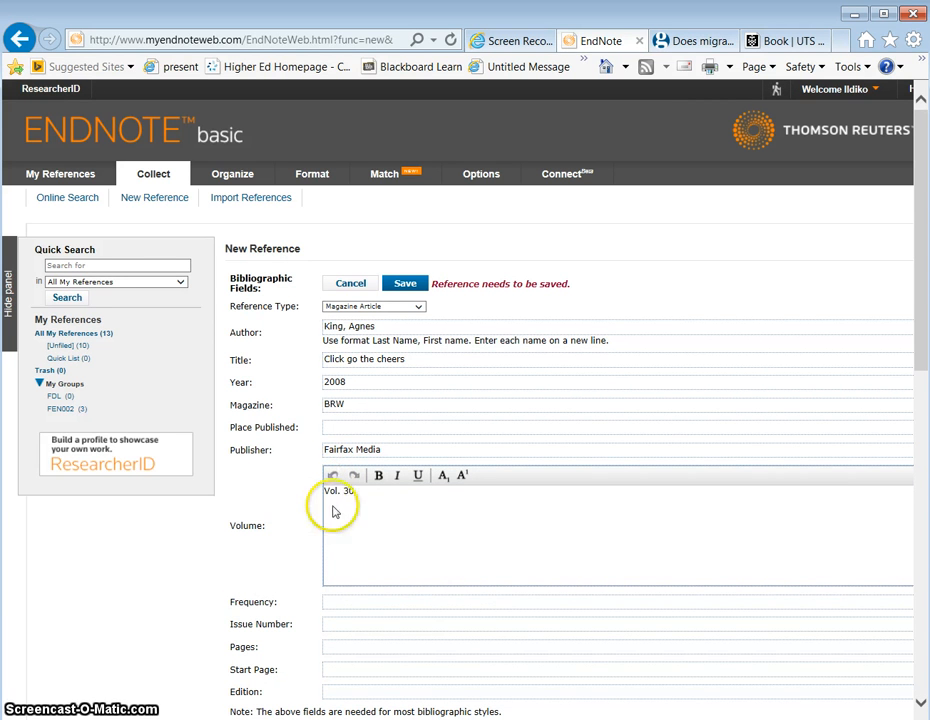
click(347, 602)
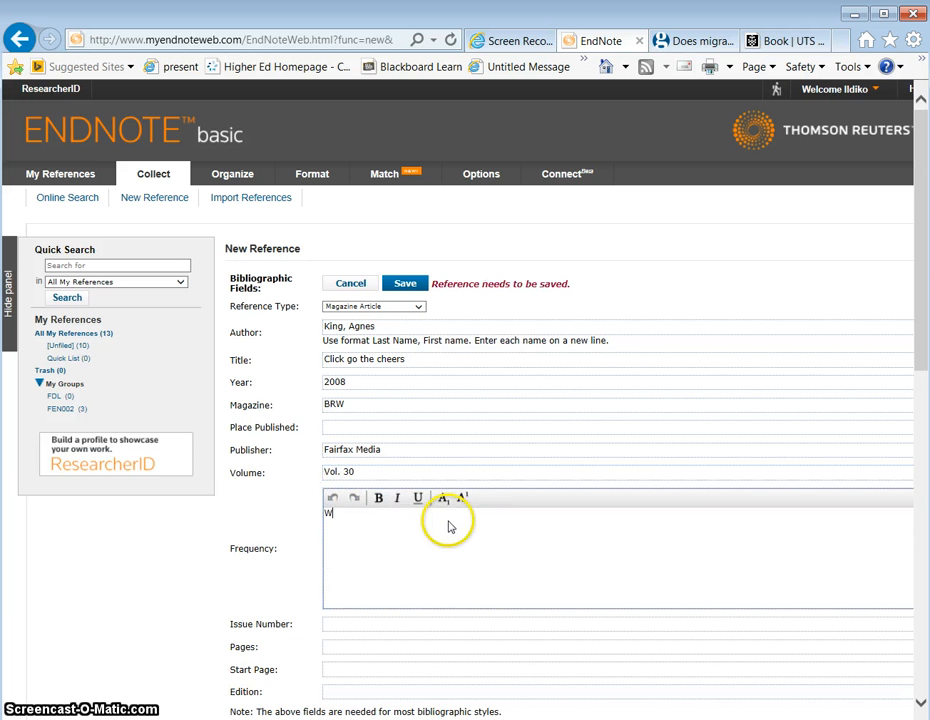
text(Weekly)
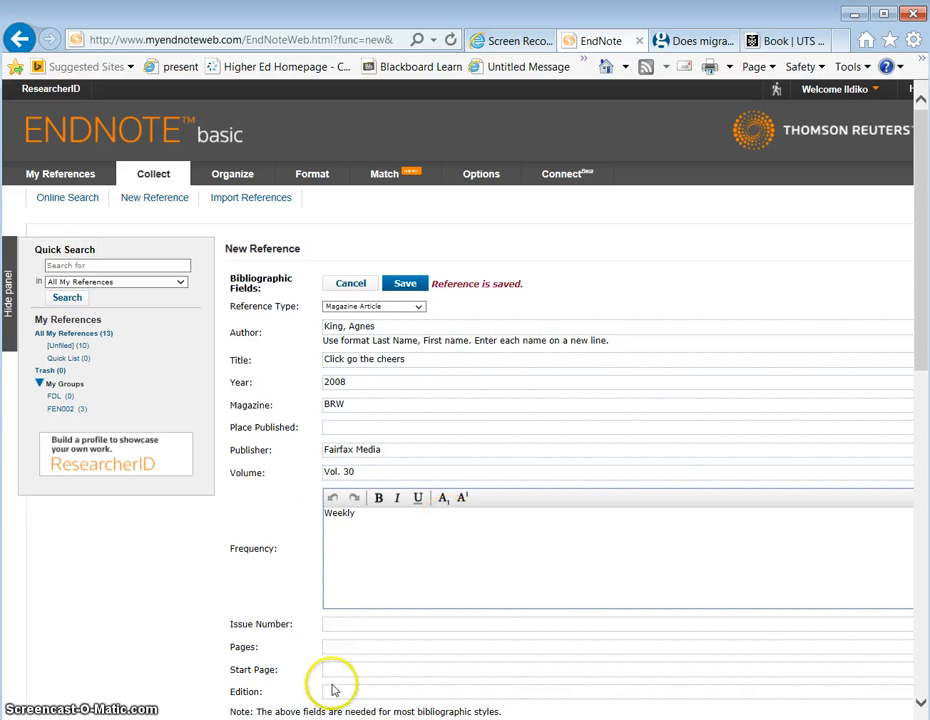
Enter "Issue 40" as the issue number and open the Pages field for editing.
click(337, 624)
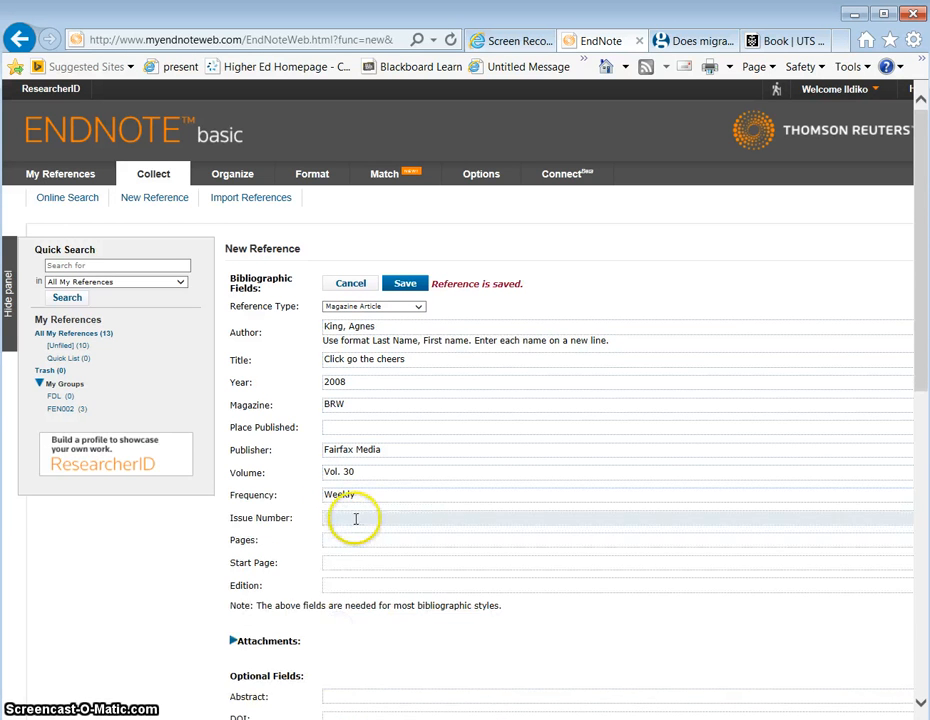
text(Issue 40)
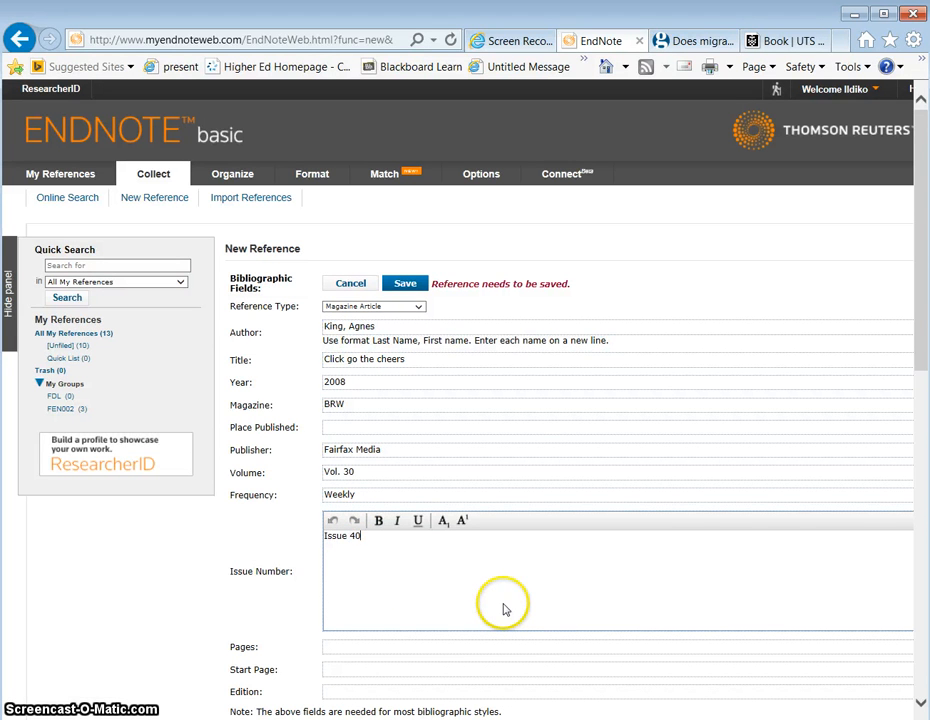
click(354, 665)
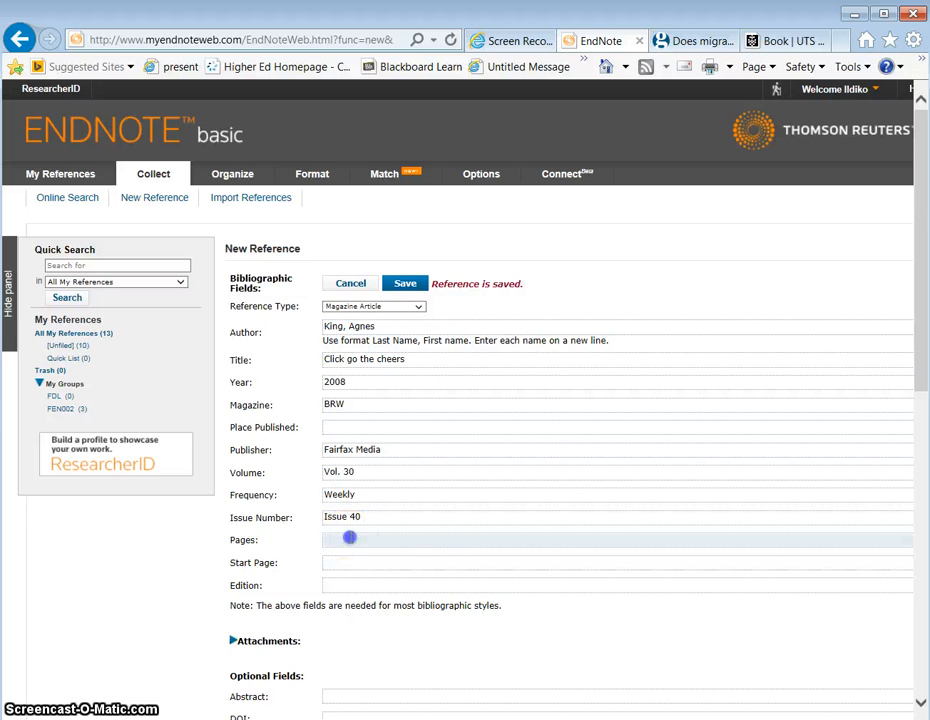
Enter 24-26 as the article's pages, leave the optional fields empty and save the reference.
click(349, 538)
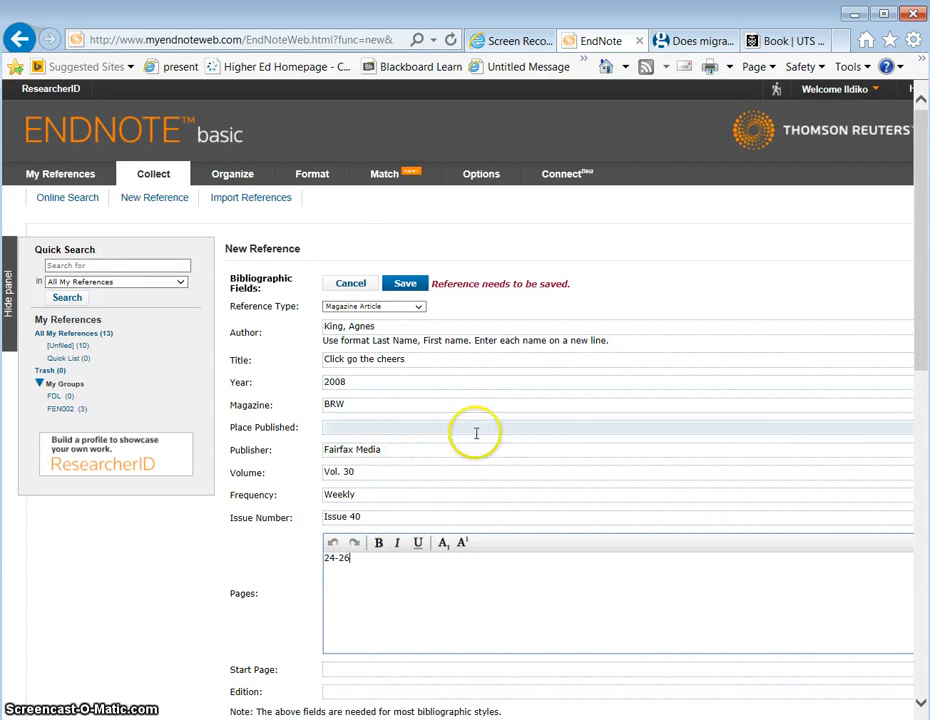
scroll(478, 431, down, 2)
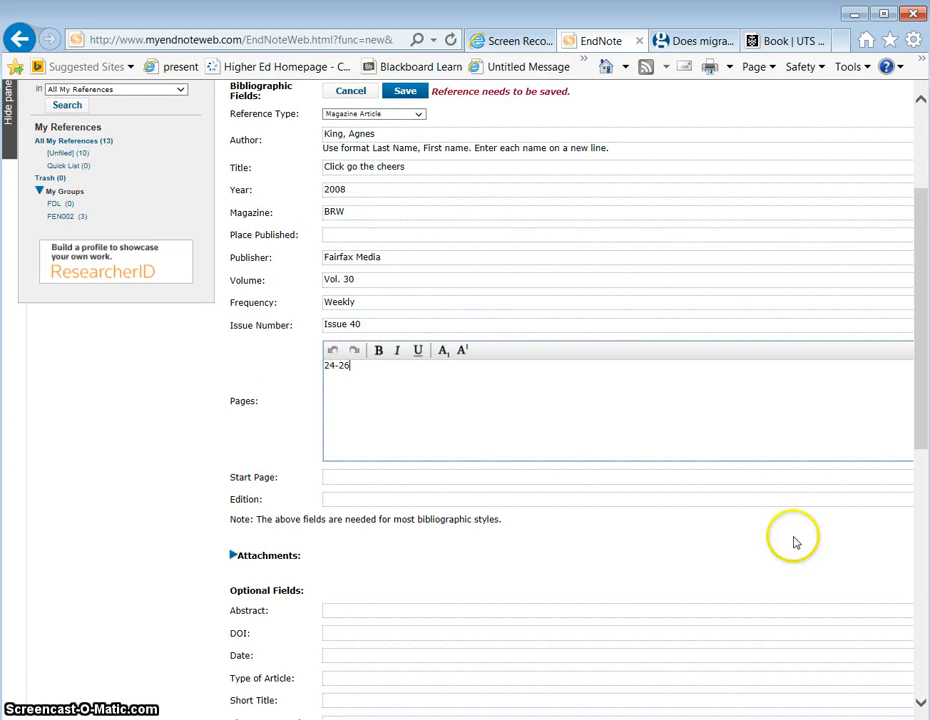
scroll(559, 499, down, 1)
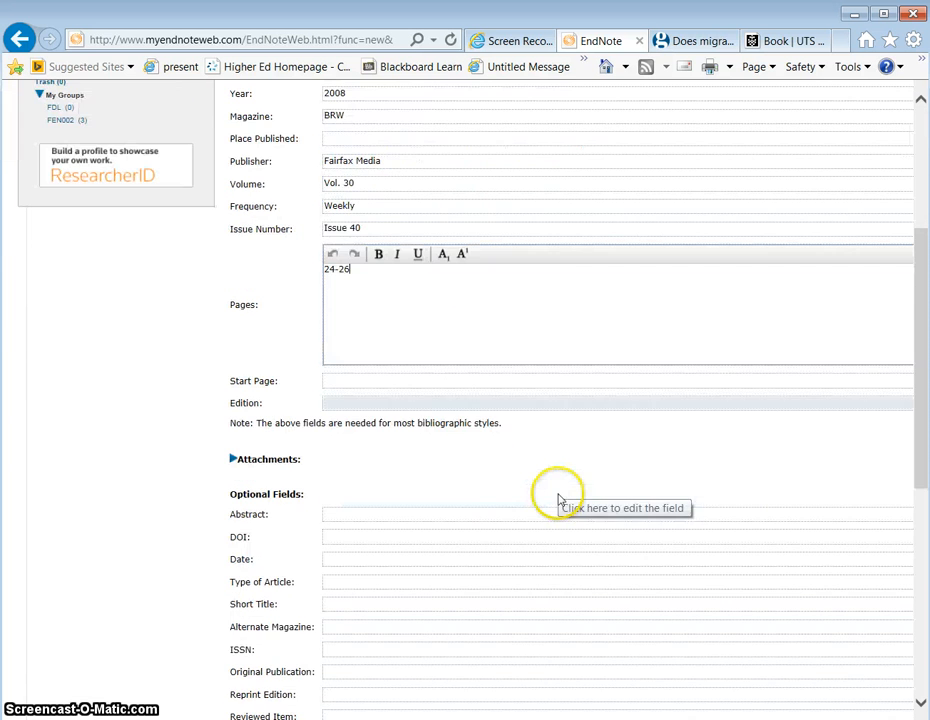
scroll(559, 499, down, 5)
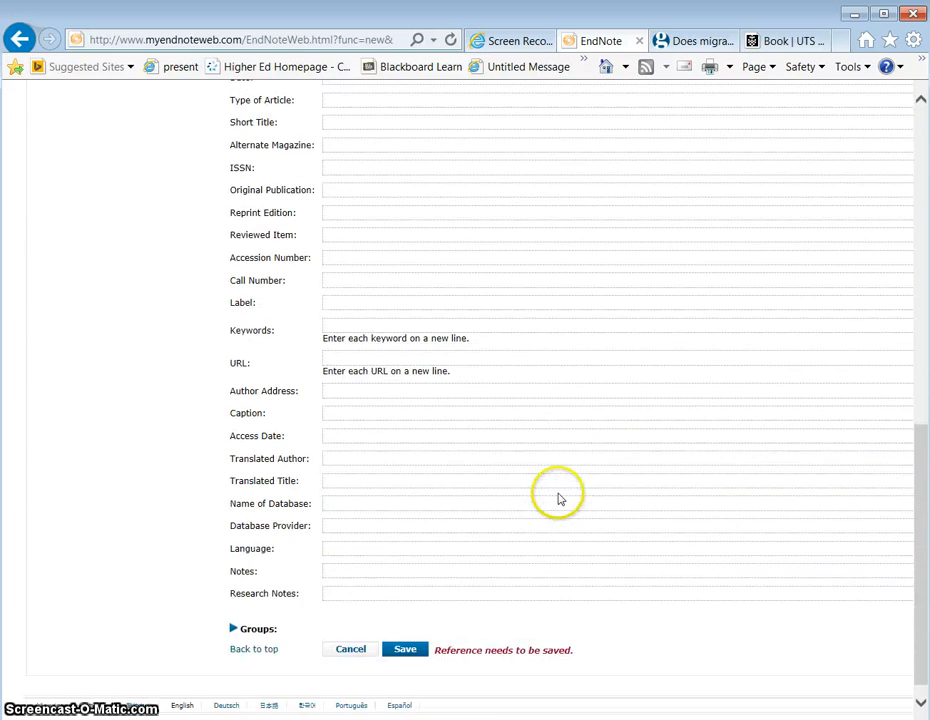
scroll(557, 498, down, 1)
click(402, 630)
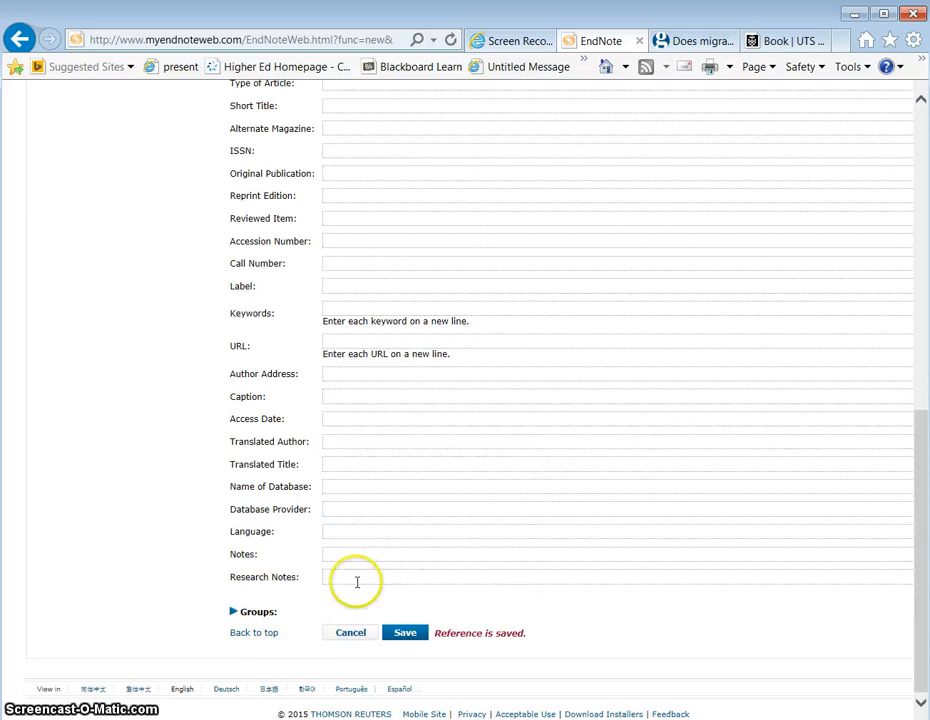
Assign the magazine article reference to the FDL group, save it and return to the group list.
click(234, 614)
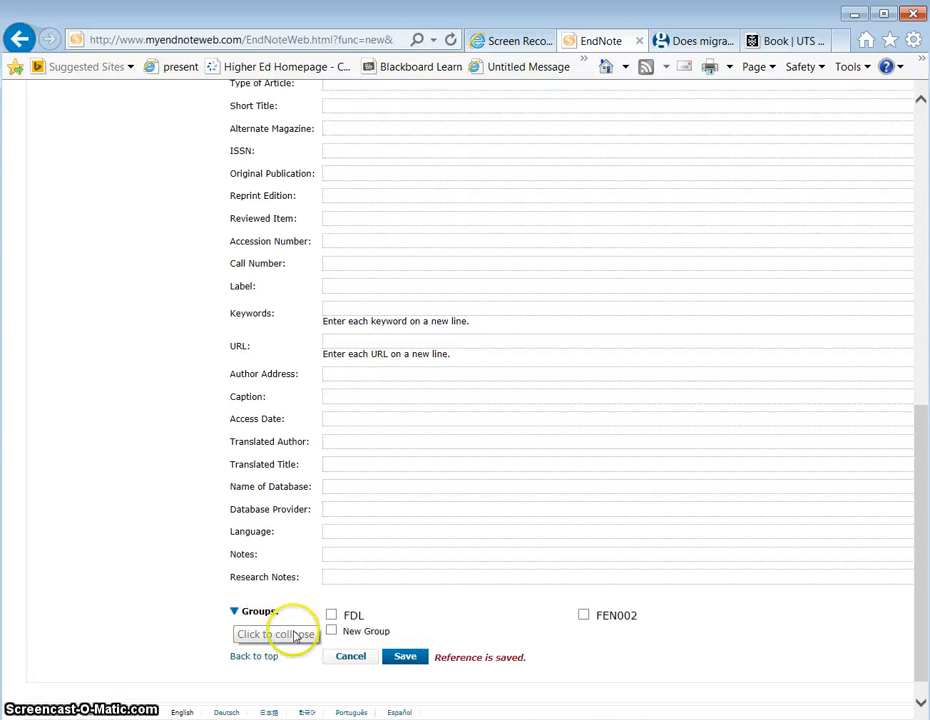
click(331, 616)
click(404, 660)
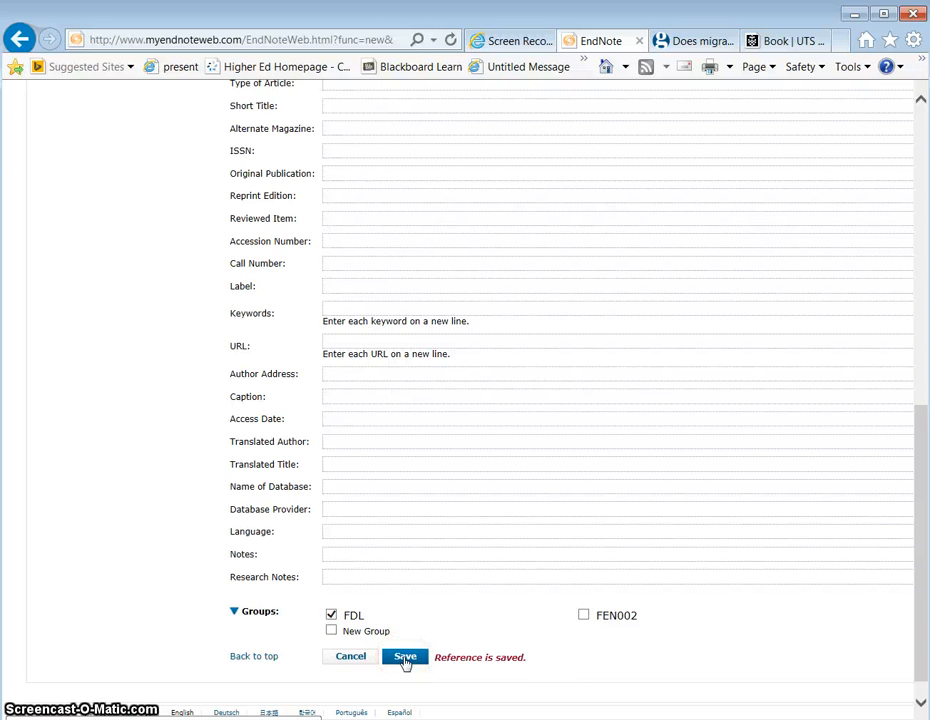
scroll(127, 602, up, 5)
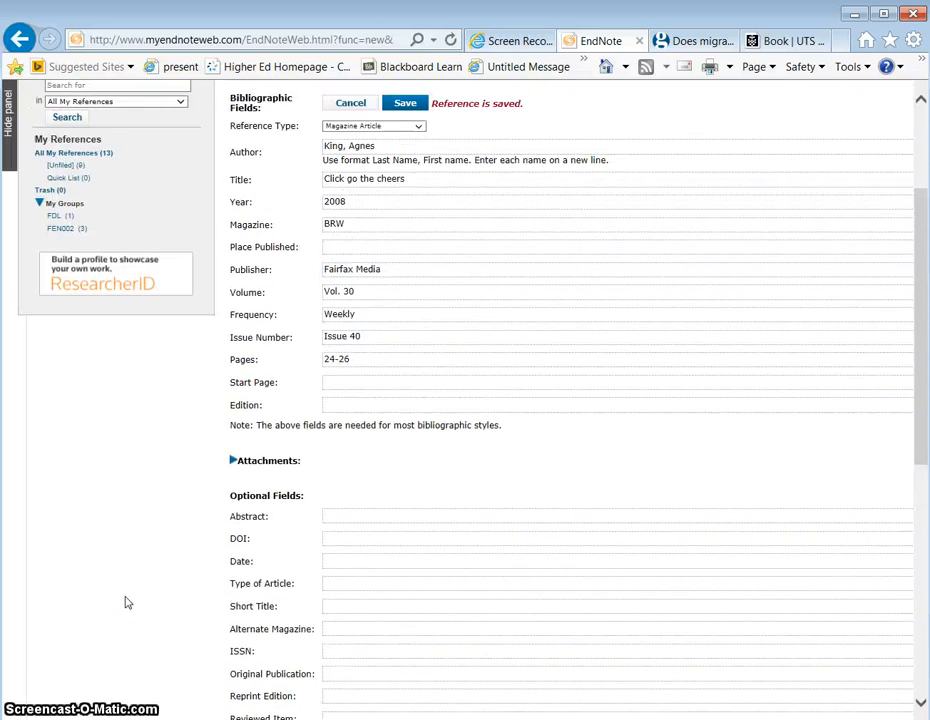
scroll(127, 602, up, 2)
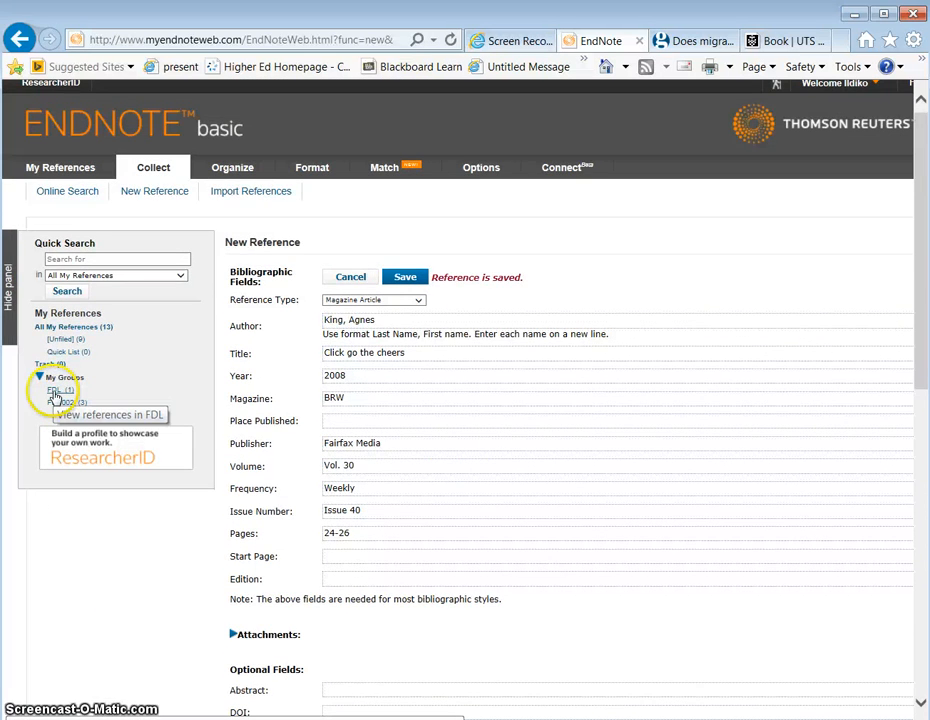